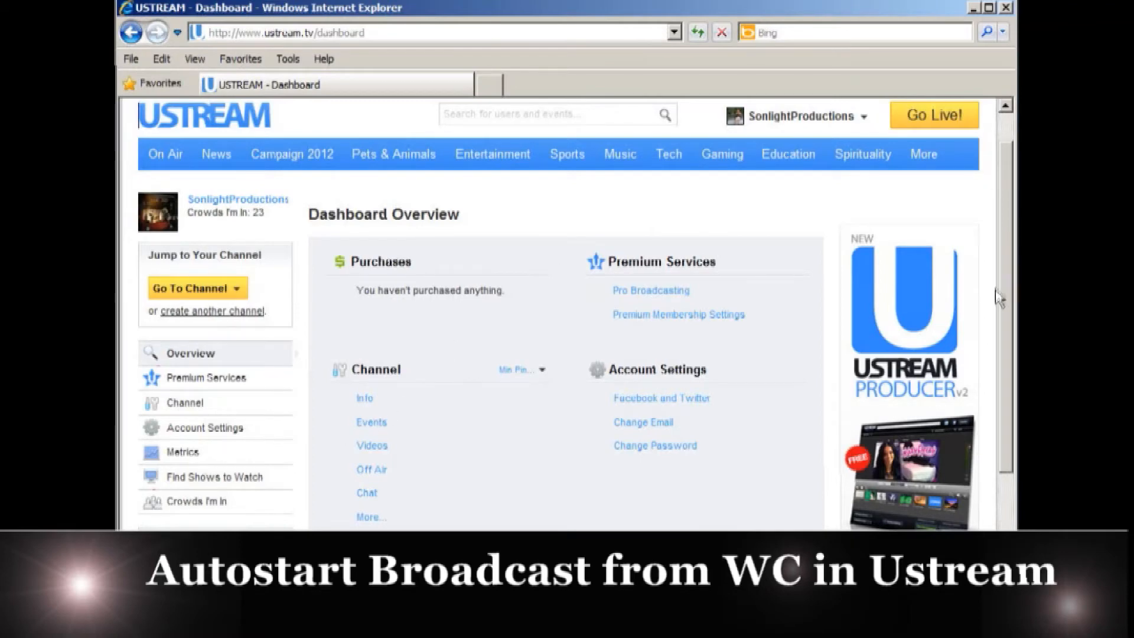
Open the Advanced settings of the Min Pin Puppies channel from the Ustream dashboard.
scroll(998, 321, "down", 1)
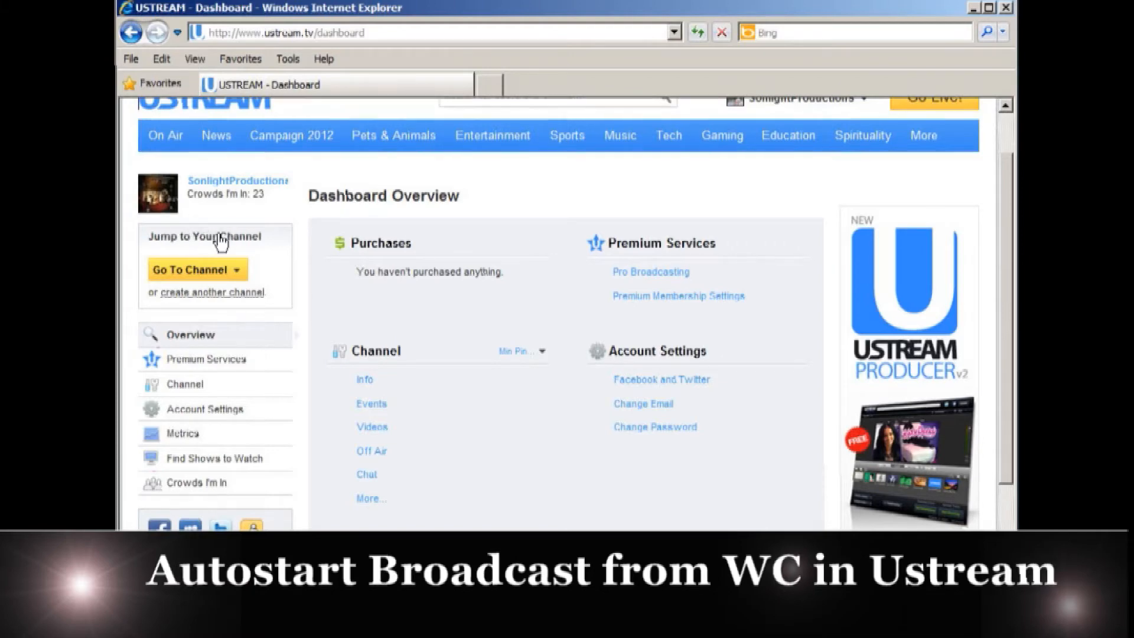
scroll(220, 242, "down", 1)
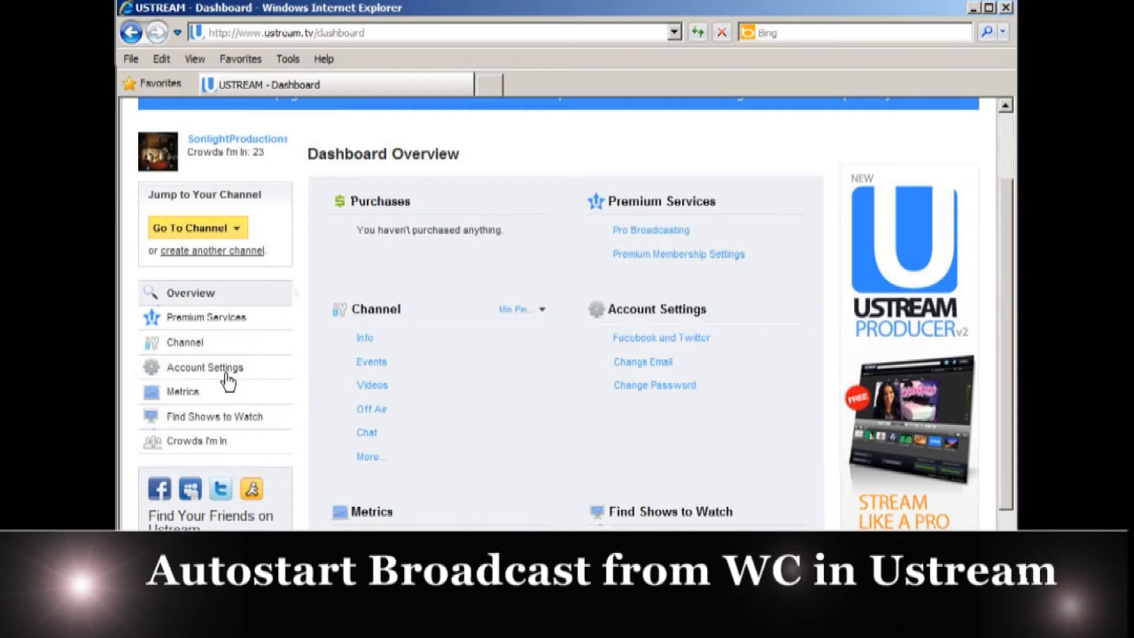
left_click(188, 347)
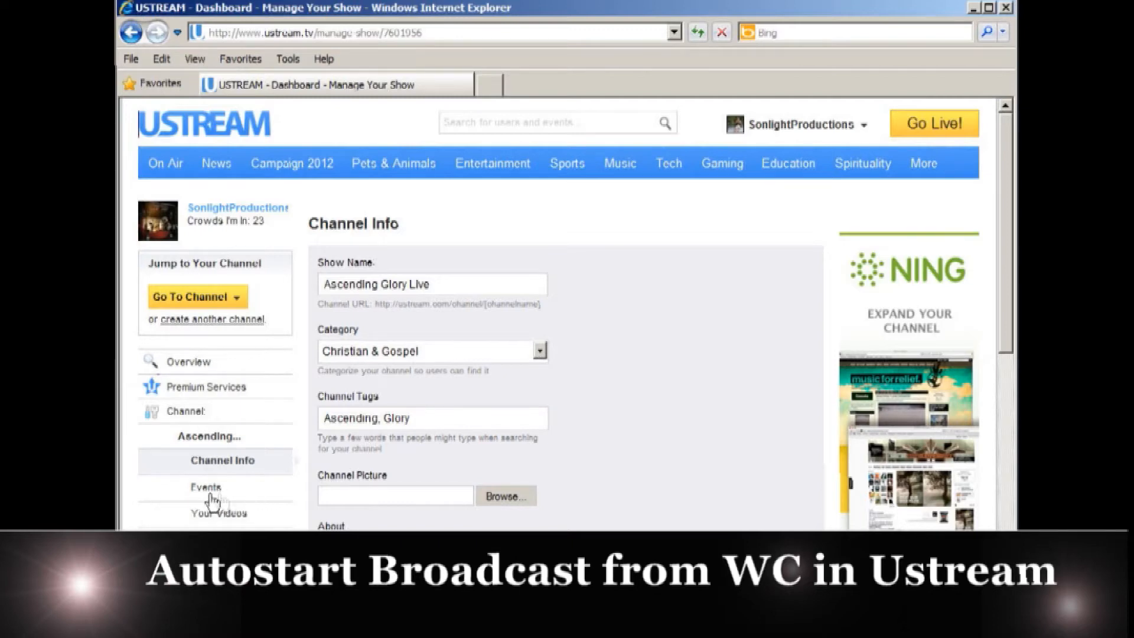
scroll(230, 502, "down", 5)
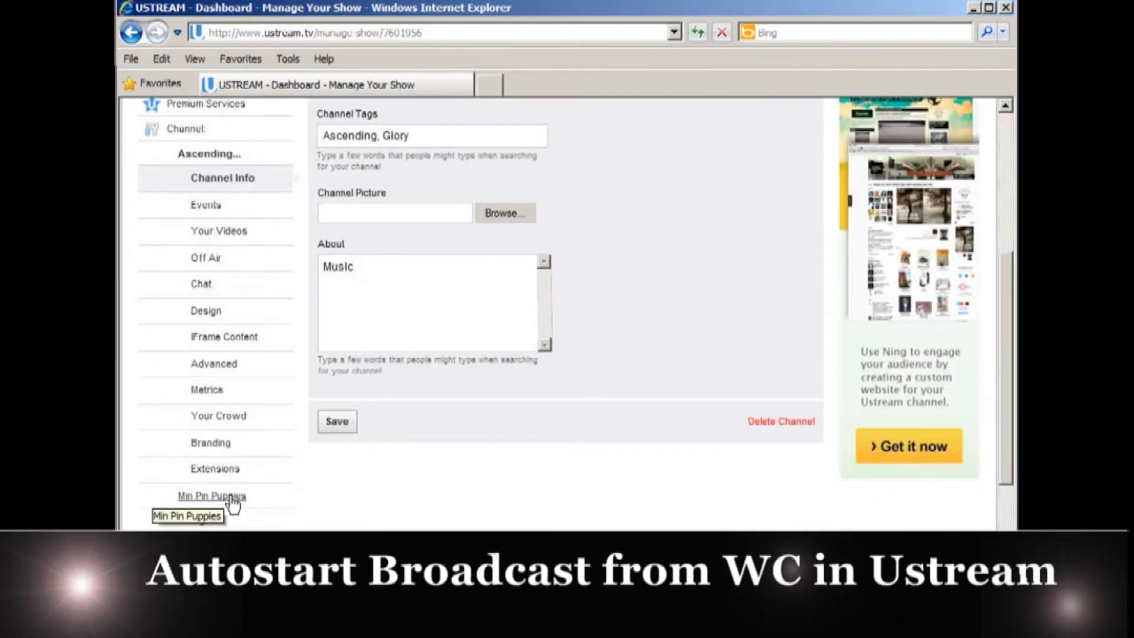
left_click(232, 502)
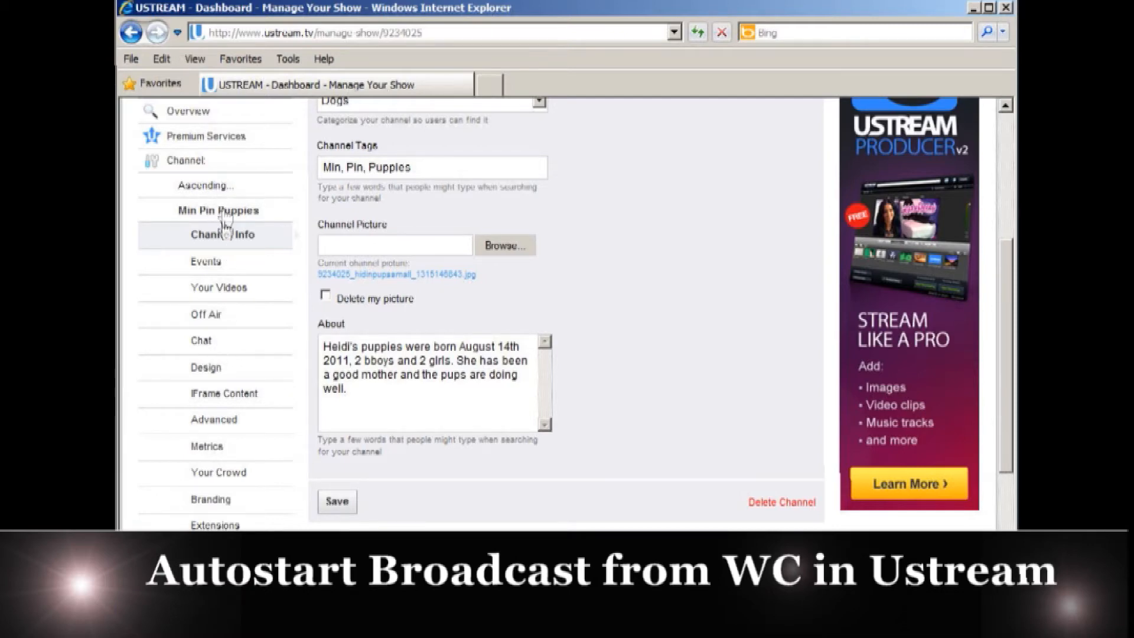
scroll(223, 378, "down", 2)
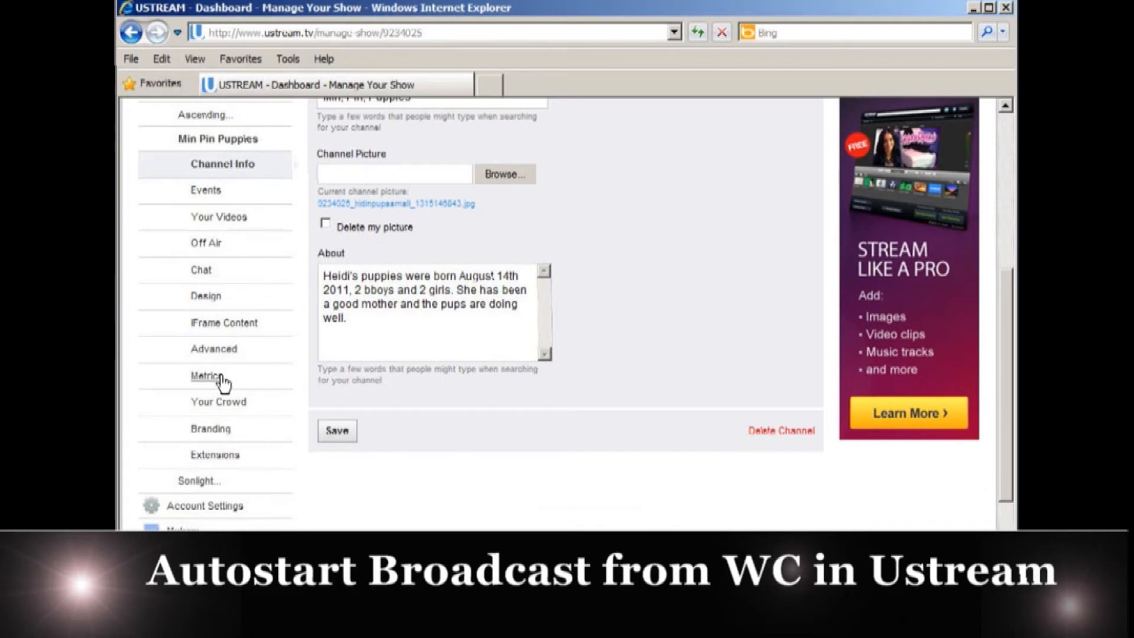
left_click(213, 353)
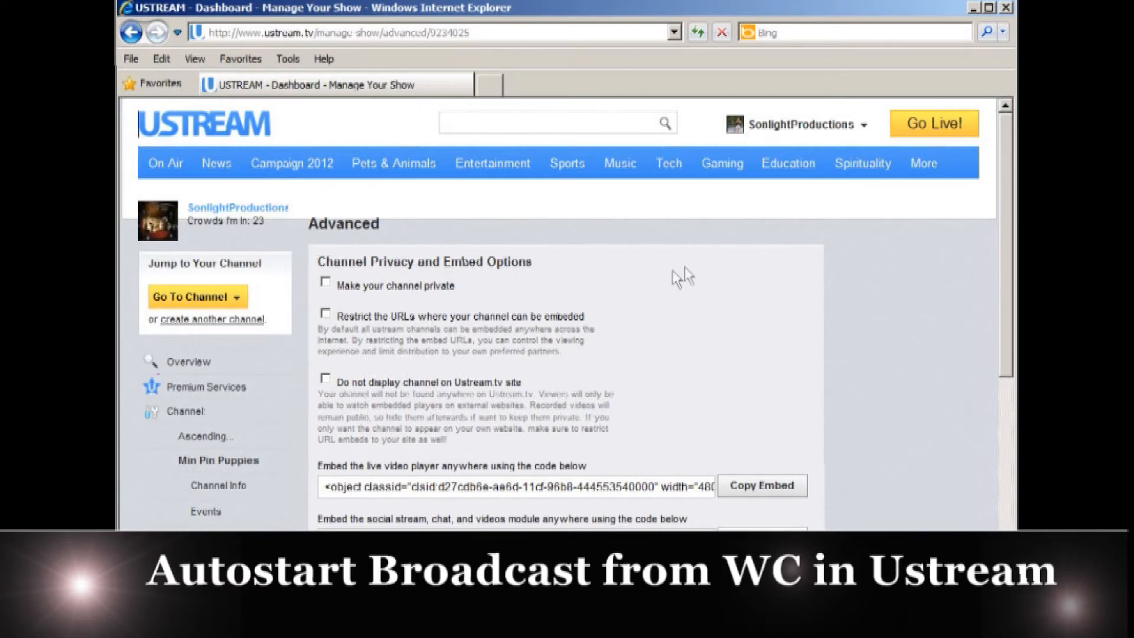
Download the channel's Flash Media Encoder XML file and choose to save it to disk.
scroll(331, 245, "down", 4)
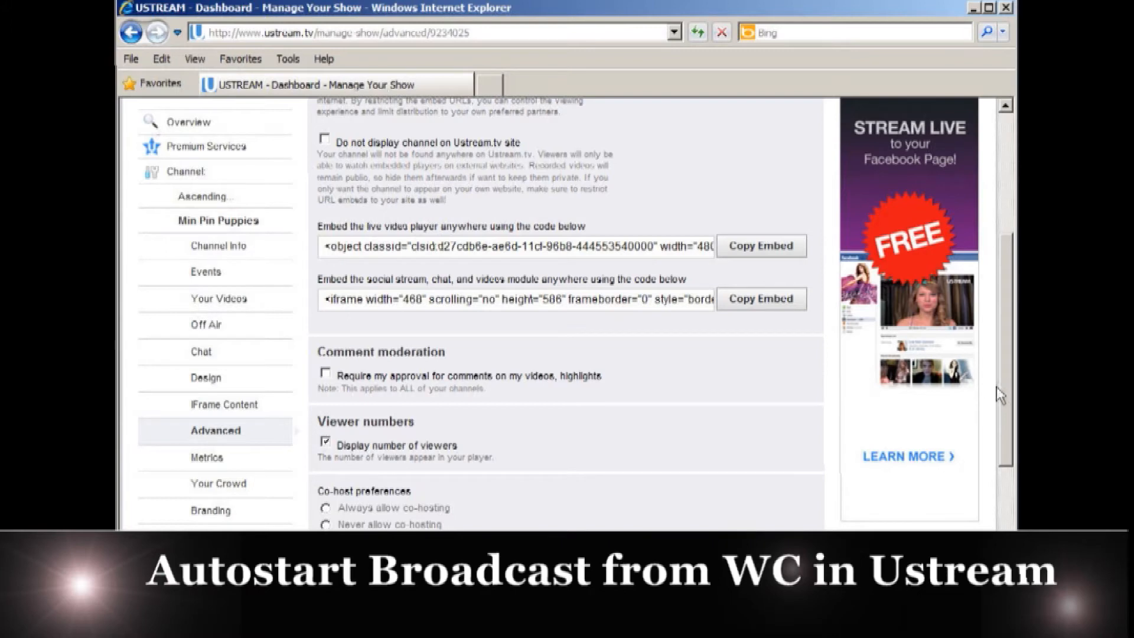
scroll(395, 381, "down", 4)
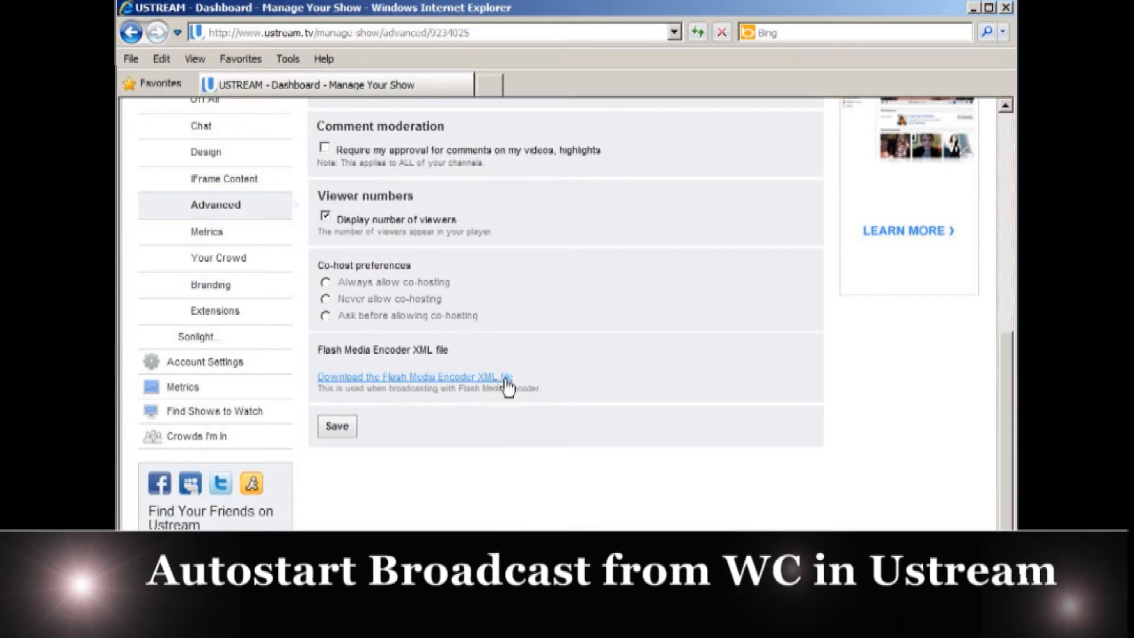
left_click(412, 378)
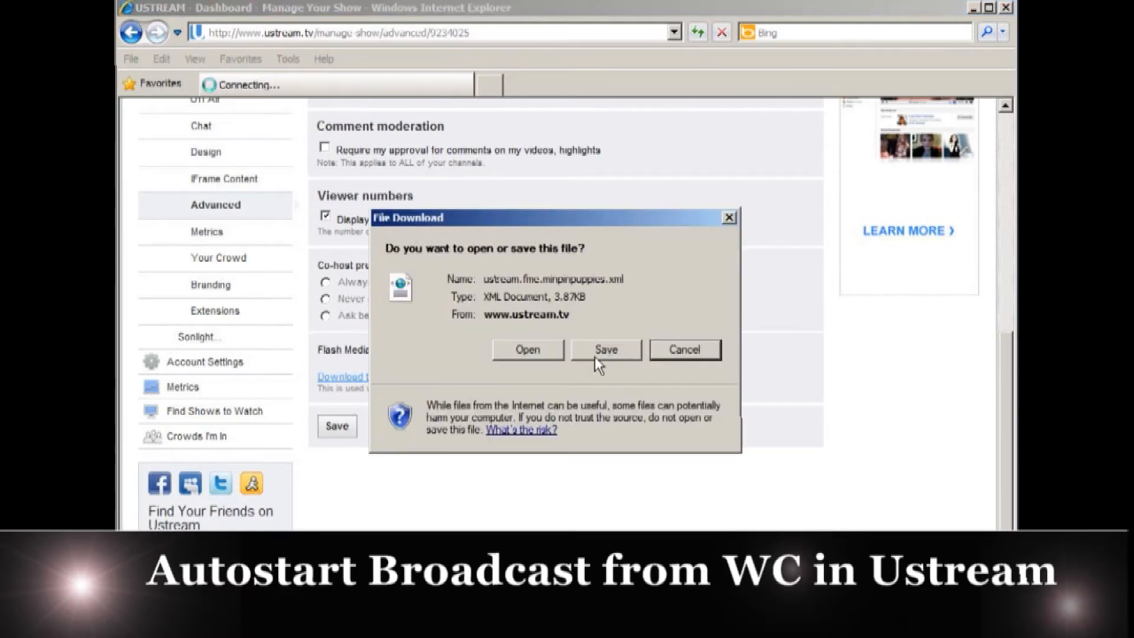
left_click(600, 351)
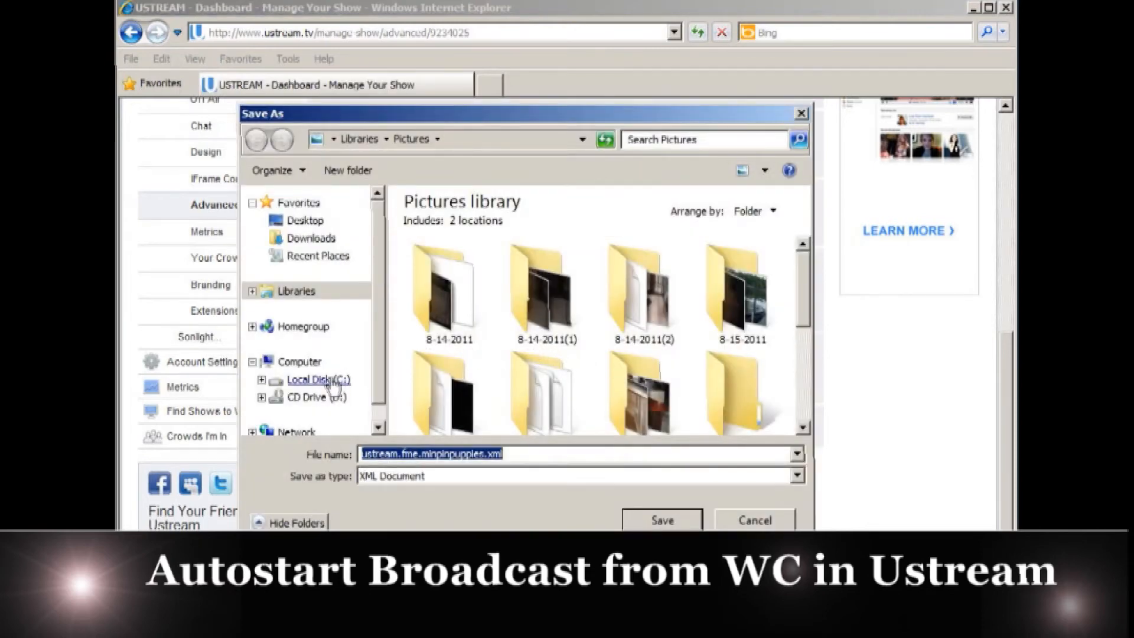
Save ustream.fme.minpinpuppies.xml in the Flash Media Encorder File folder under C:, Program Files (x86), Telestream.
left_click(331, 384)
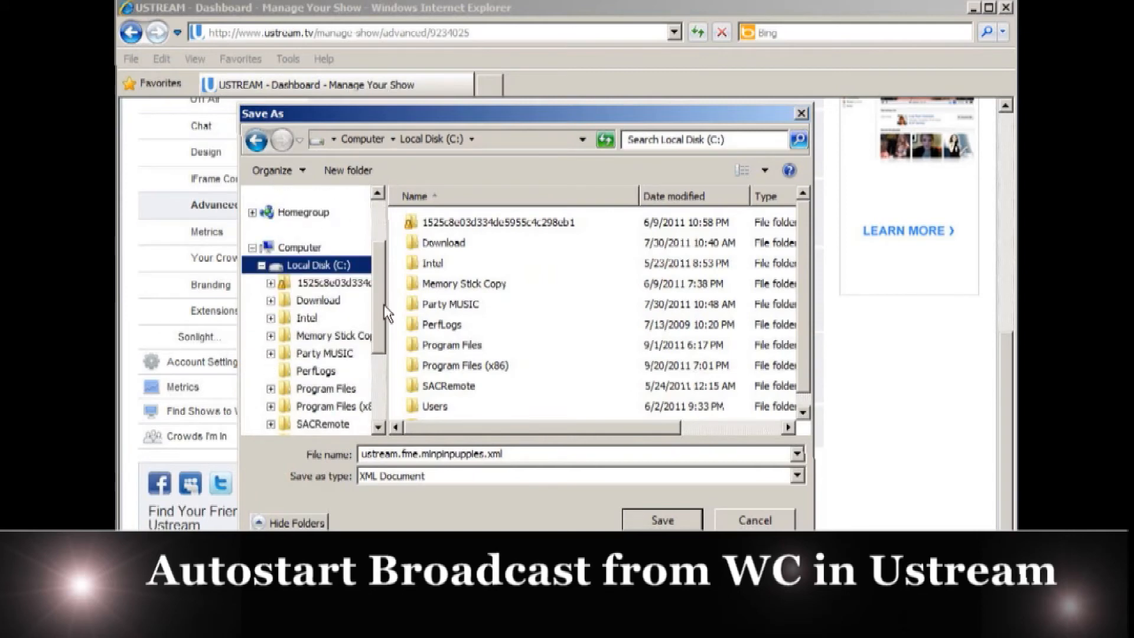
scroll(384, 313, "down", 2)
left_click(310, 321)
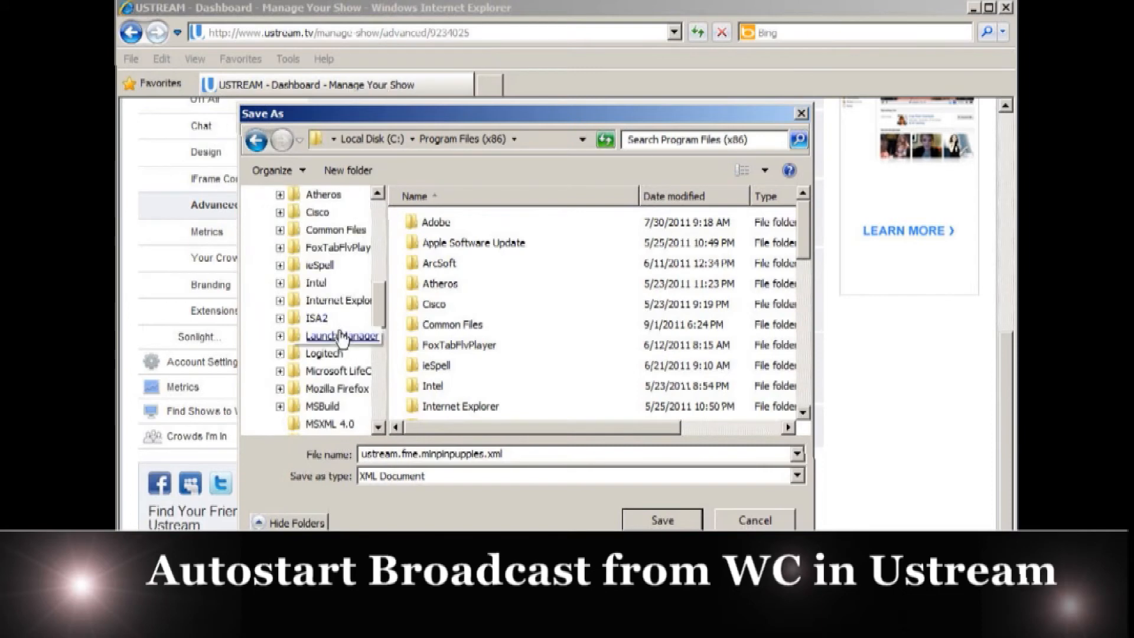
scroll(355, 367, "down", 6)
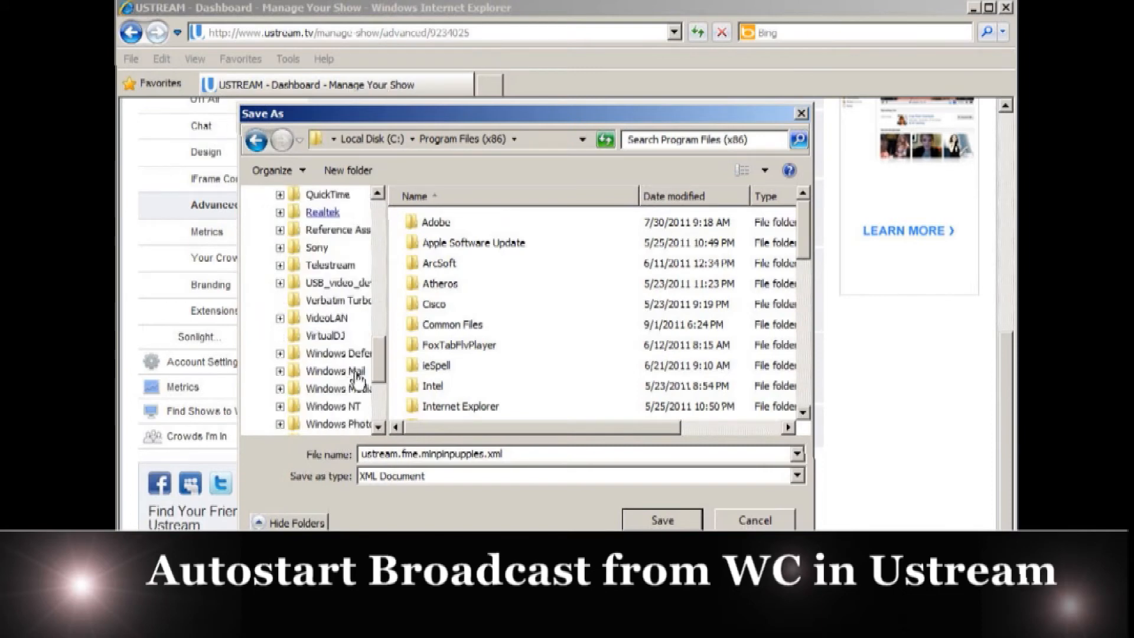
left_click(332, 267)
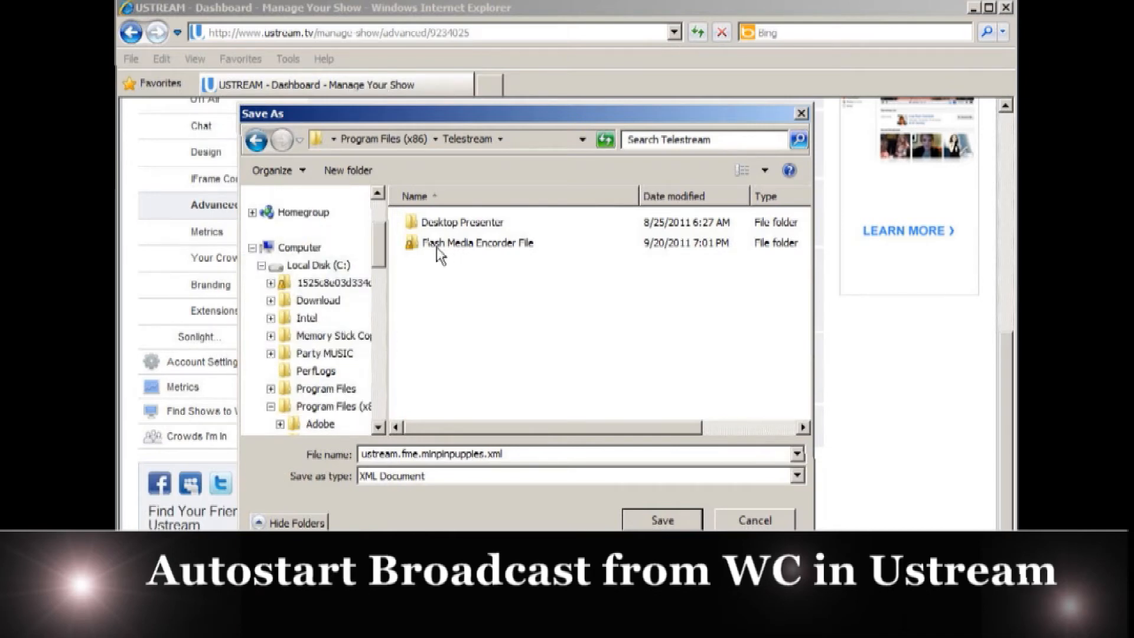
double_click(465, 243)
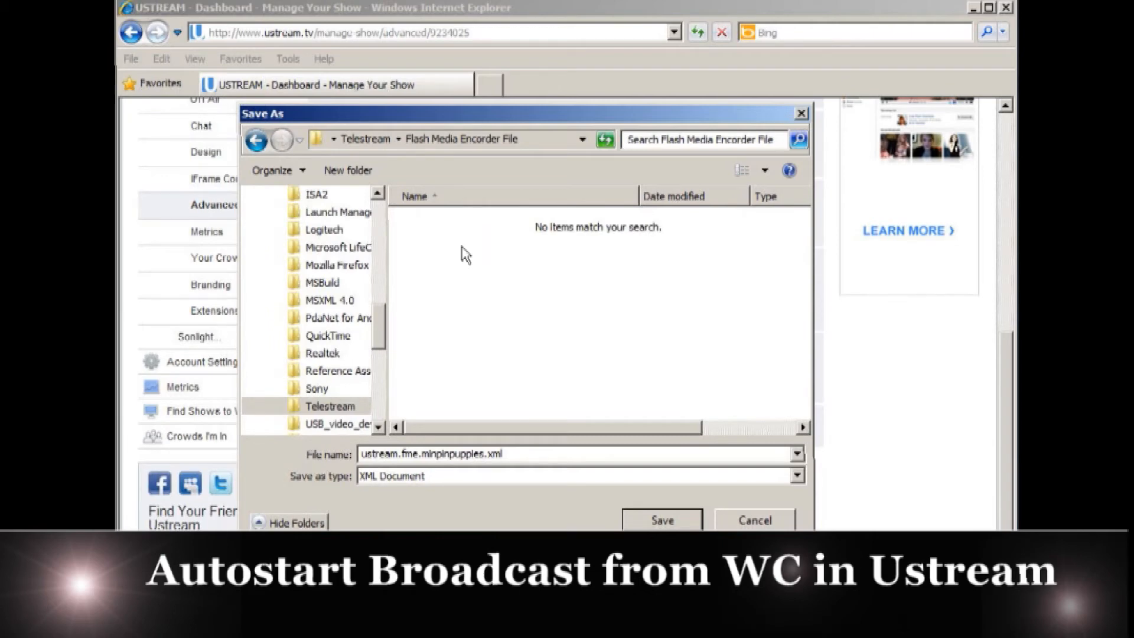
left_click(668, 526)
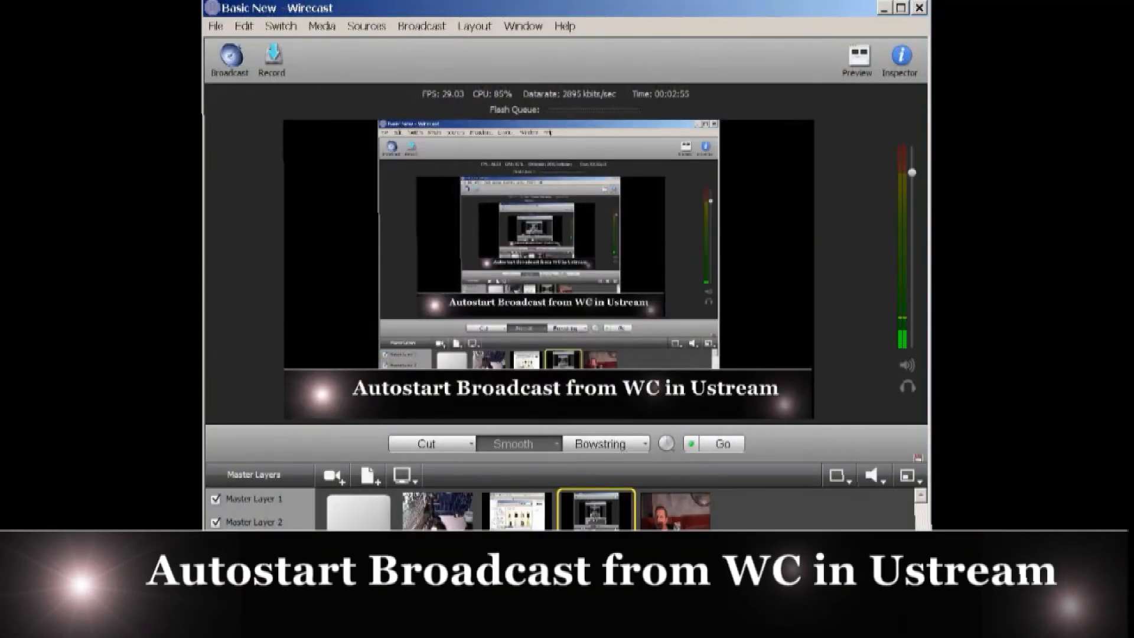
Switch to Wirecast and open the broadcast settings, dismissing the notice about creating new destinations.
key("alt+b")
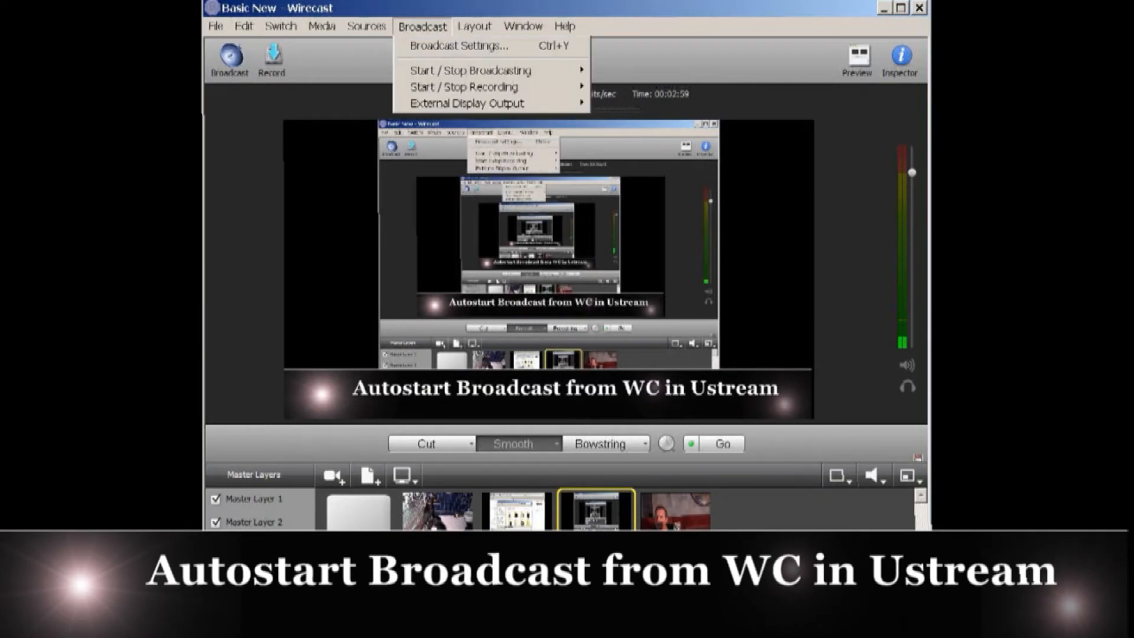
key("Return")
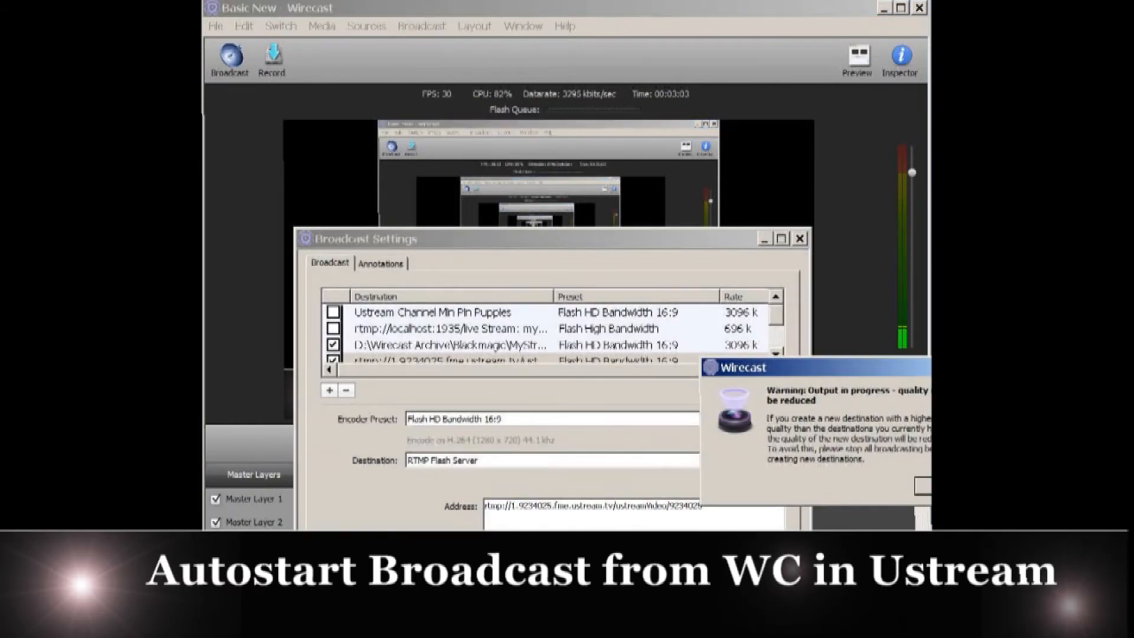
key("Return")
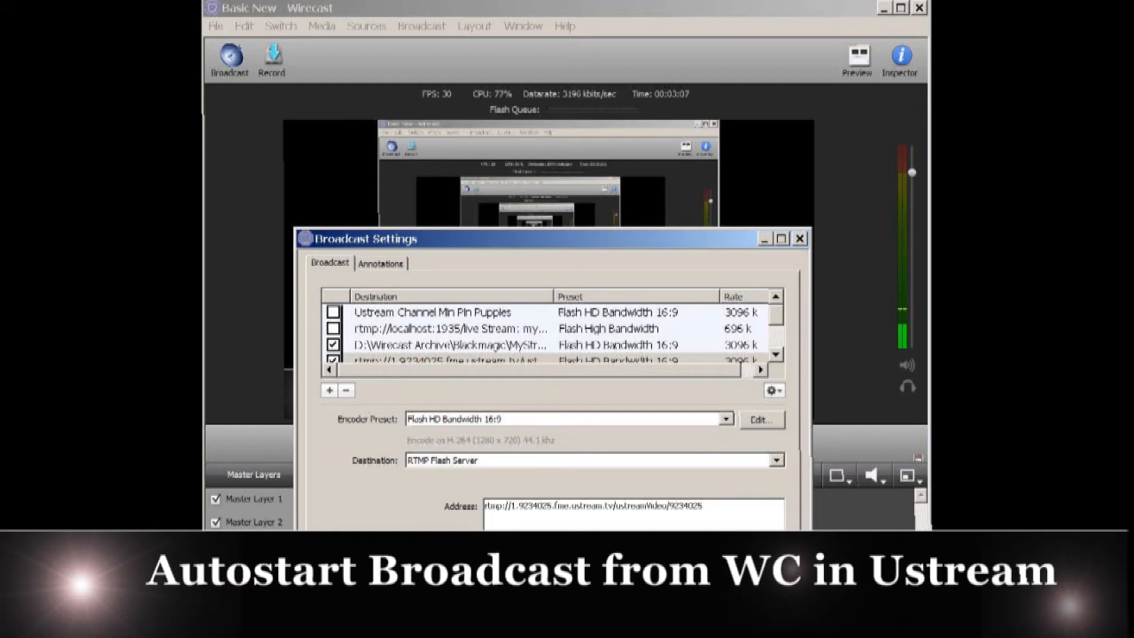
Load ustream.fme.minpinpuppies from the Wirecast Ustream Flash Media Encoder Files folder on D: for the RTMP Flash Server destination.
scroll(544, 334, "down", 1)
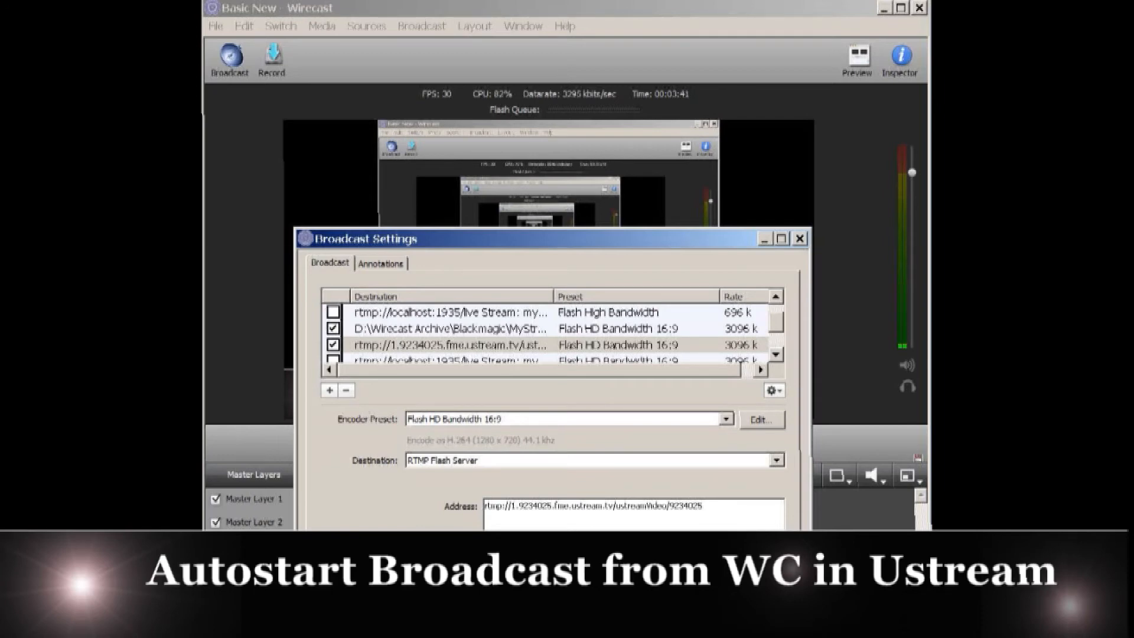
left_click(593, 460)
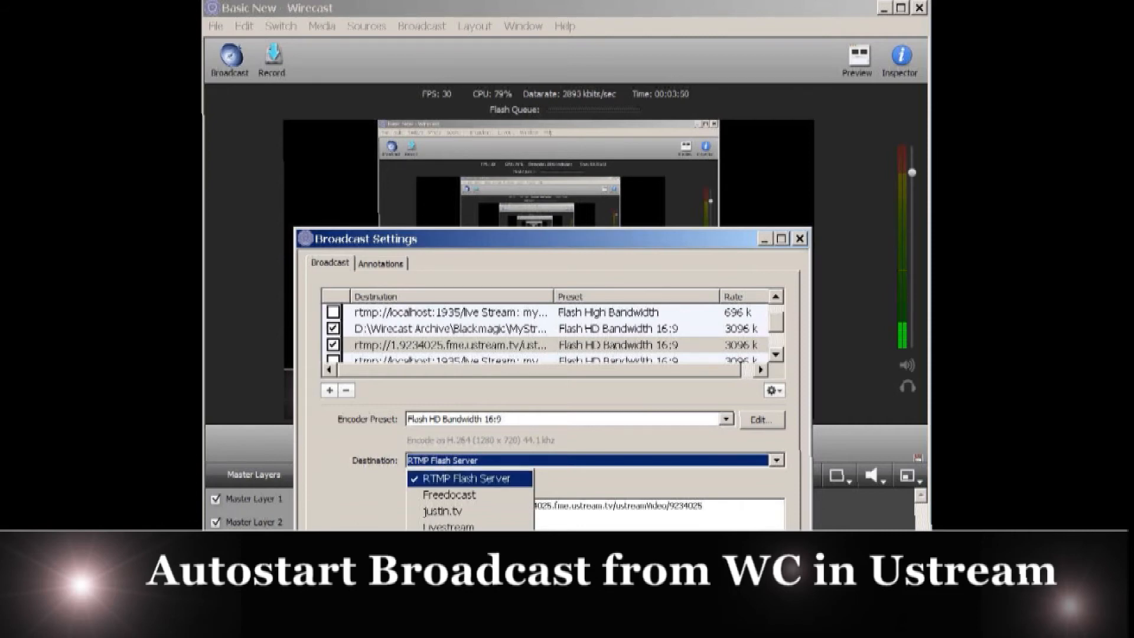
key("Escape")
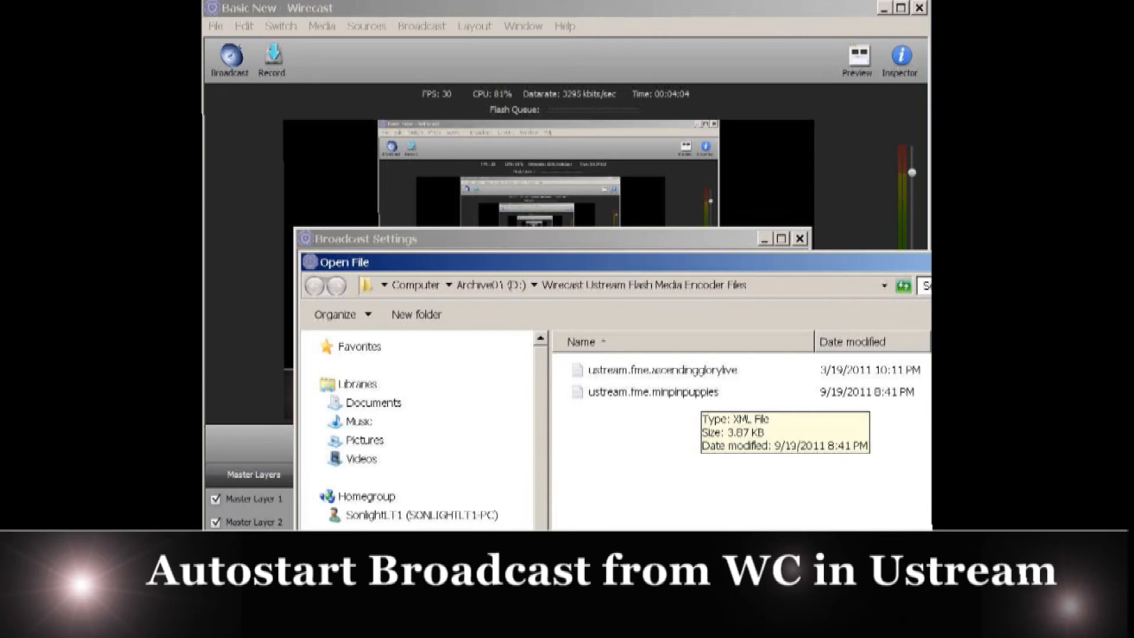
left_click(700, 391)
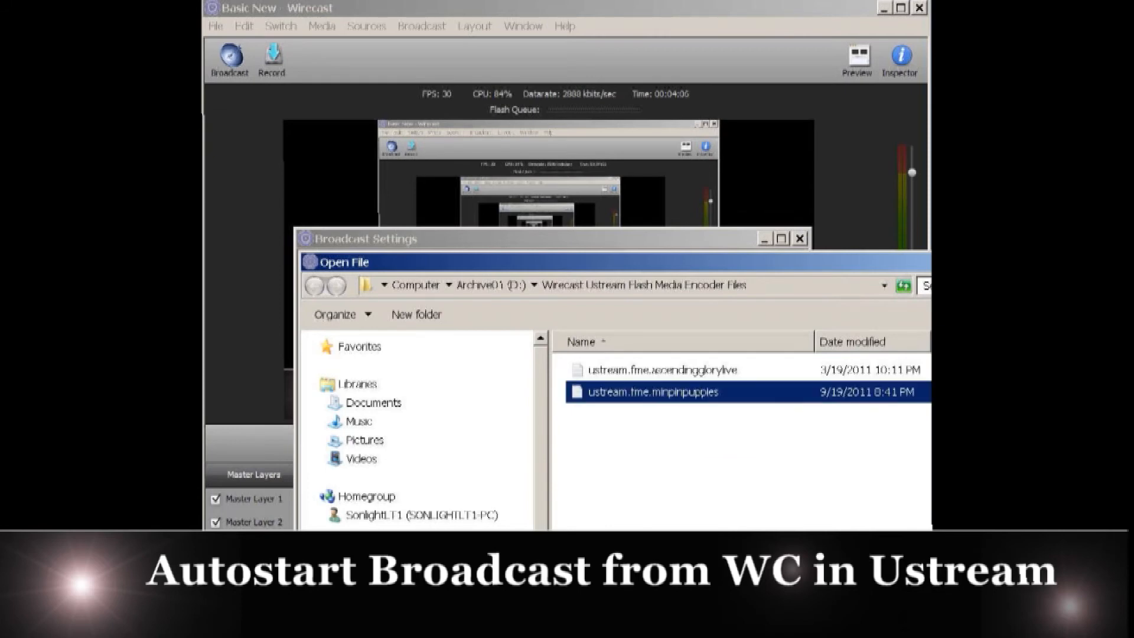
key("Return")
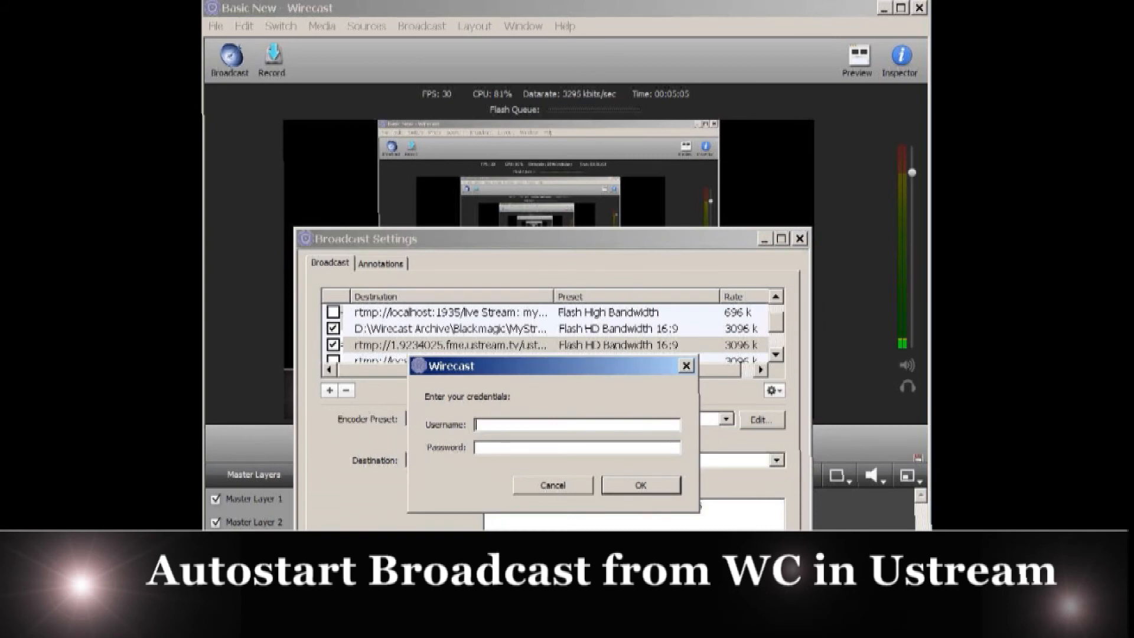
Enter the Ustream account's username and password in the credentials prompt and submit them.
type("Sonlight Productions")
left_click(476, 447)
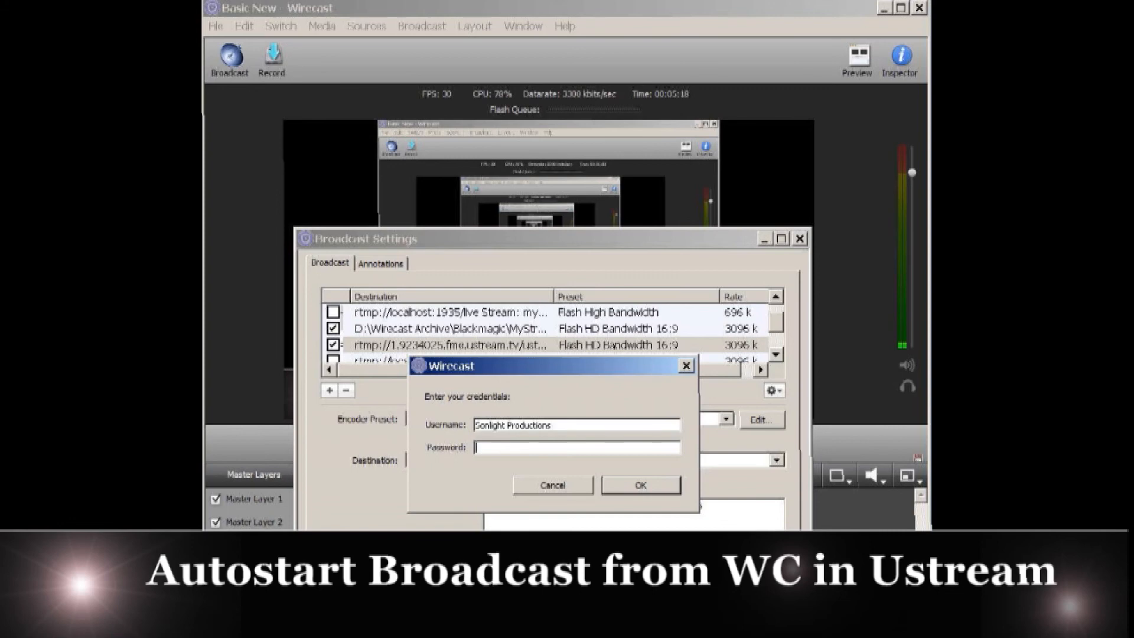
type("**********")
key("Return")
key("Return")
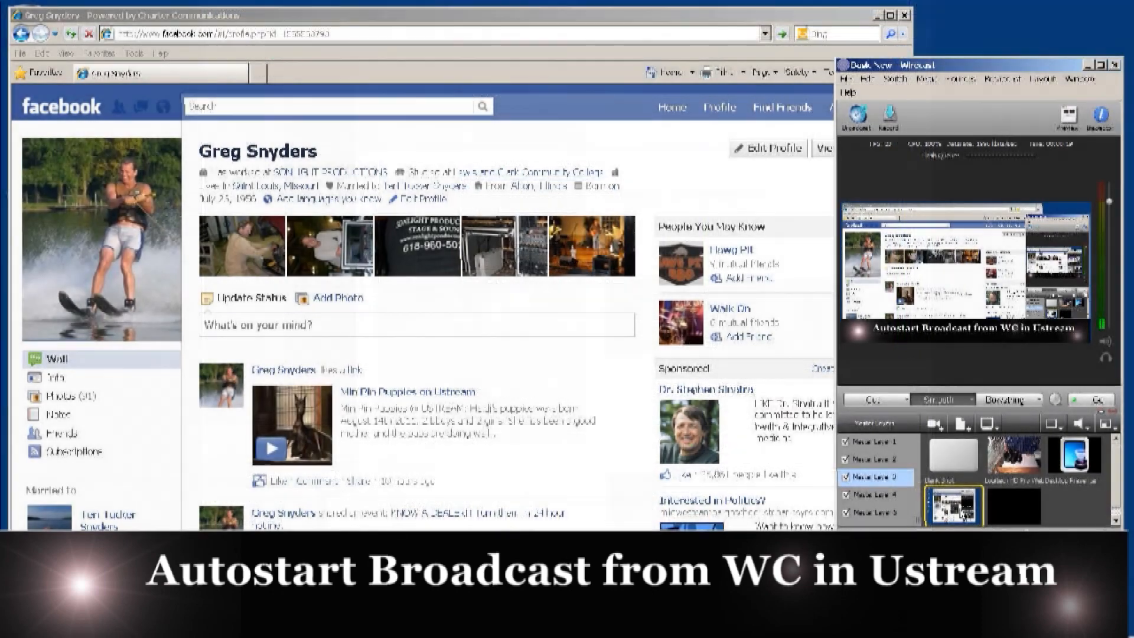
Switch to the Facebook profile page and play the shared Min Pin Puppies on Ustream video.
left_click(277, 457)
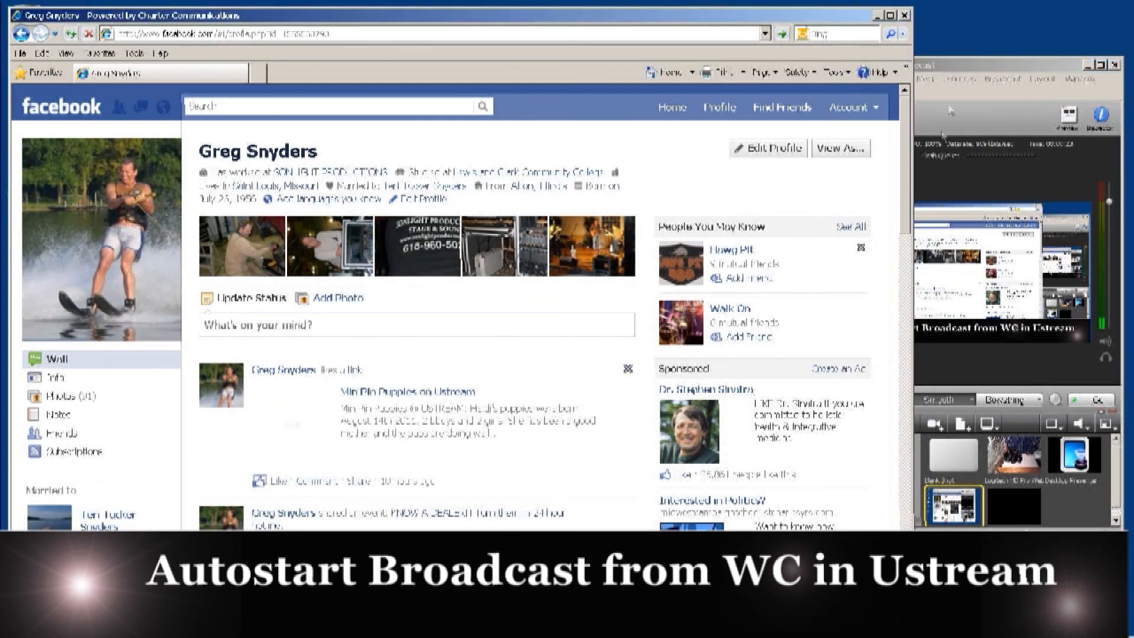